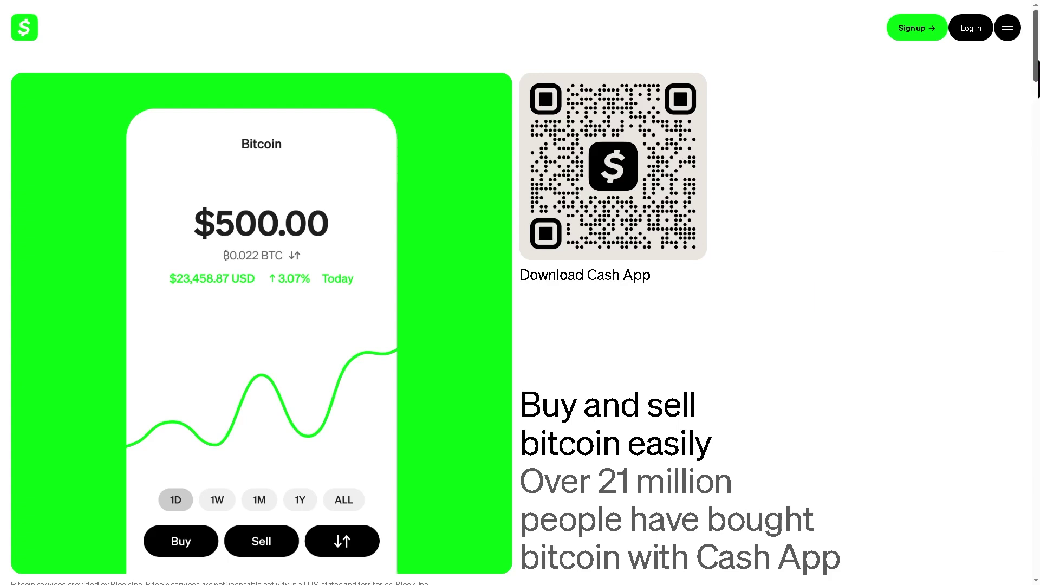
pyautogui.moveTo(1037, 73); pyautogui.dragTo(1031, 566)
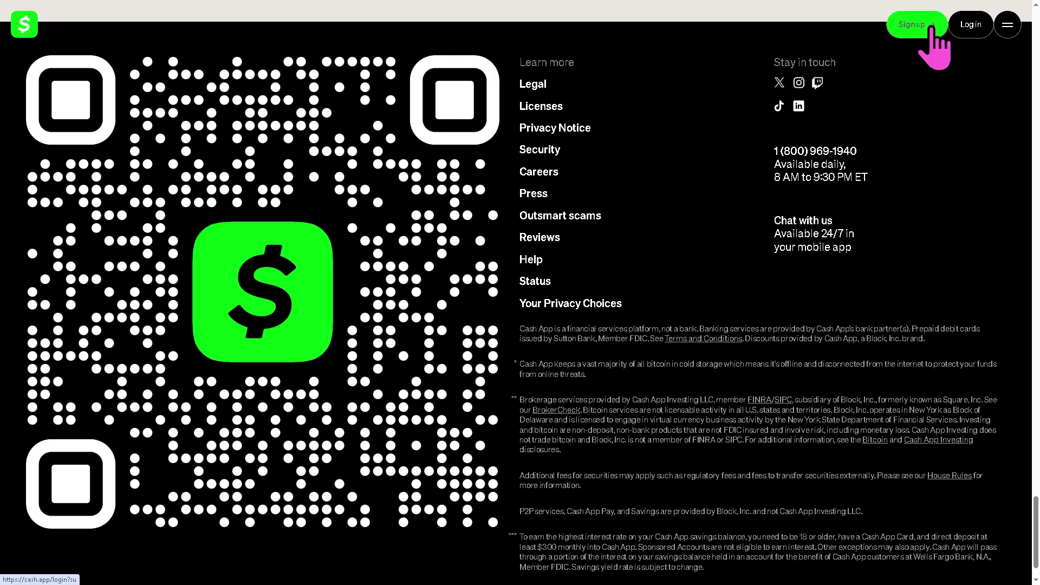
# Sign in, visit the Bitcoin page, then reach Account settings from the profile menu
pyautogui.click(929, 29)
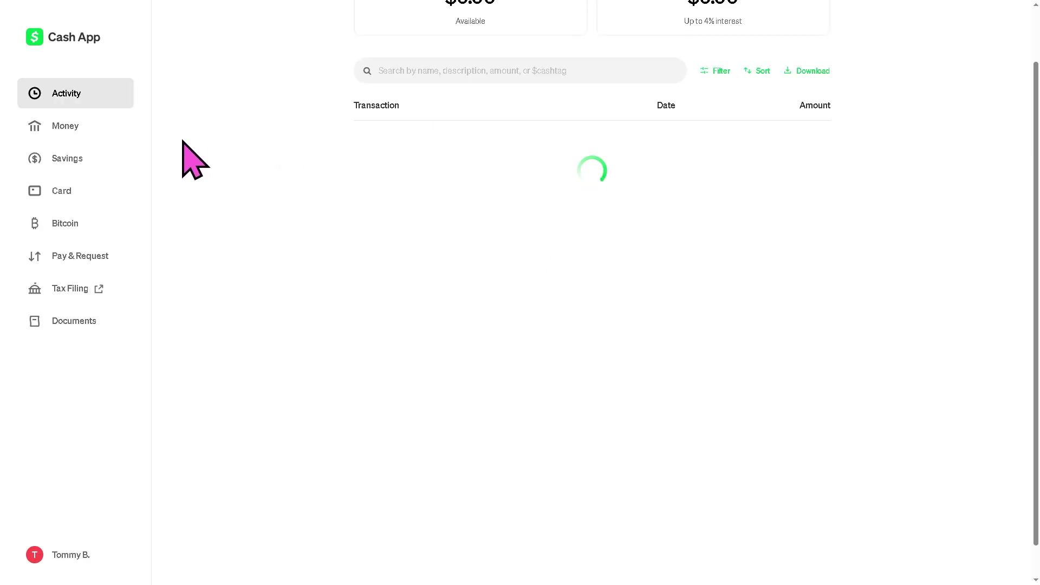
pyautogui.click(65, 223)
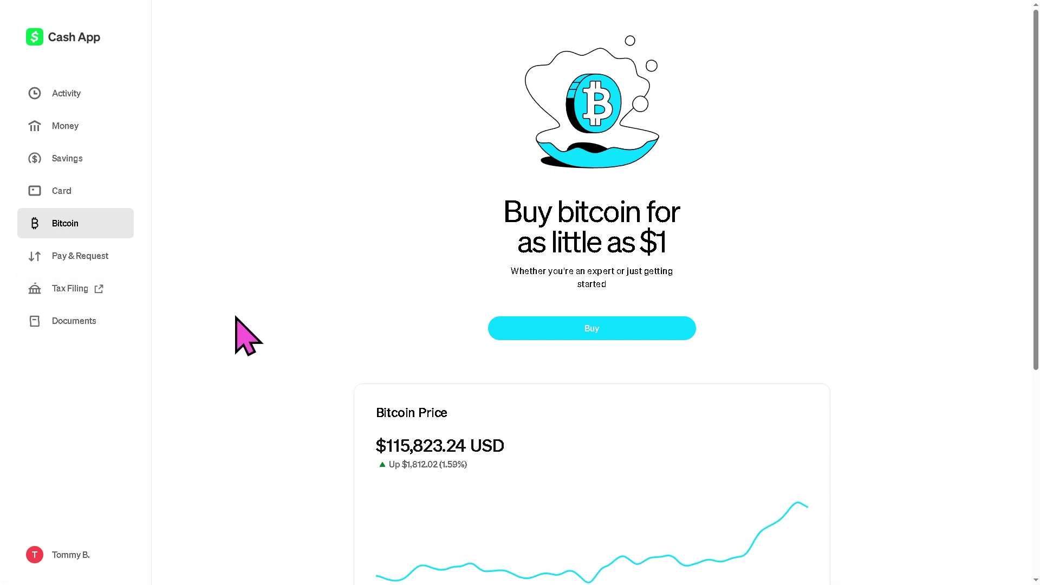
pyautogui.click(72, 556)
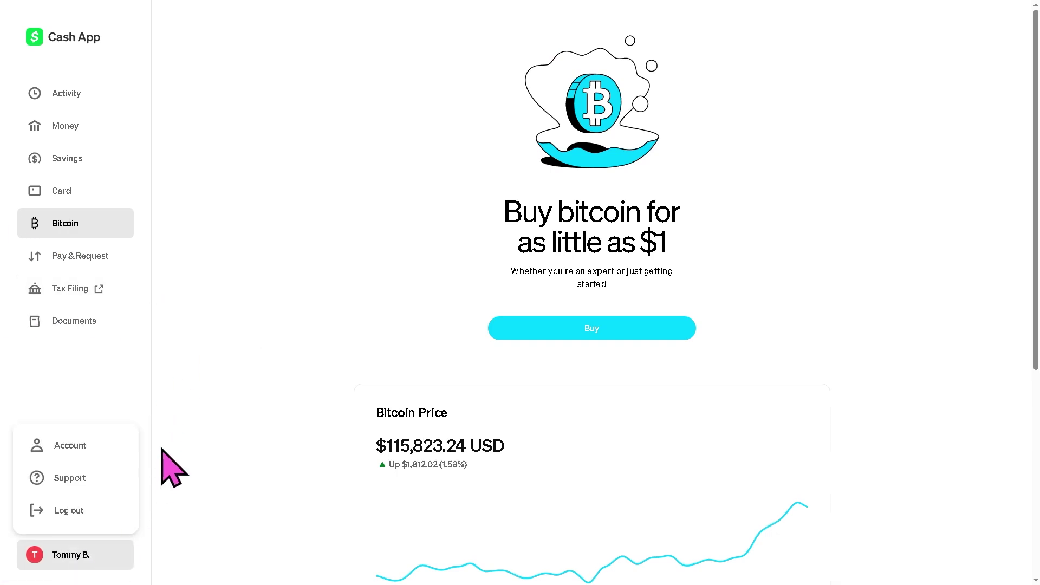
pyautogui.click(57, 449)
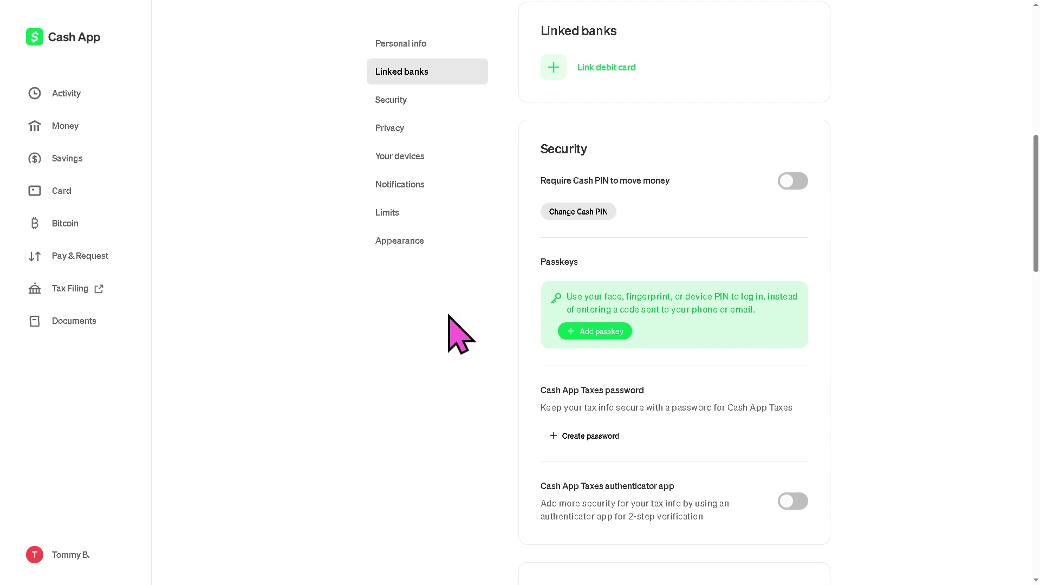
pyautogui.scroll(-1, 1036, 199)
pyautogui.moveTo(1037, 200); pyautogui.dragTo(1035, 268)
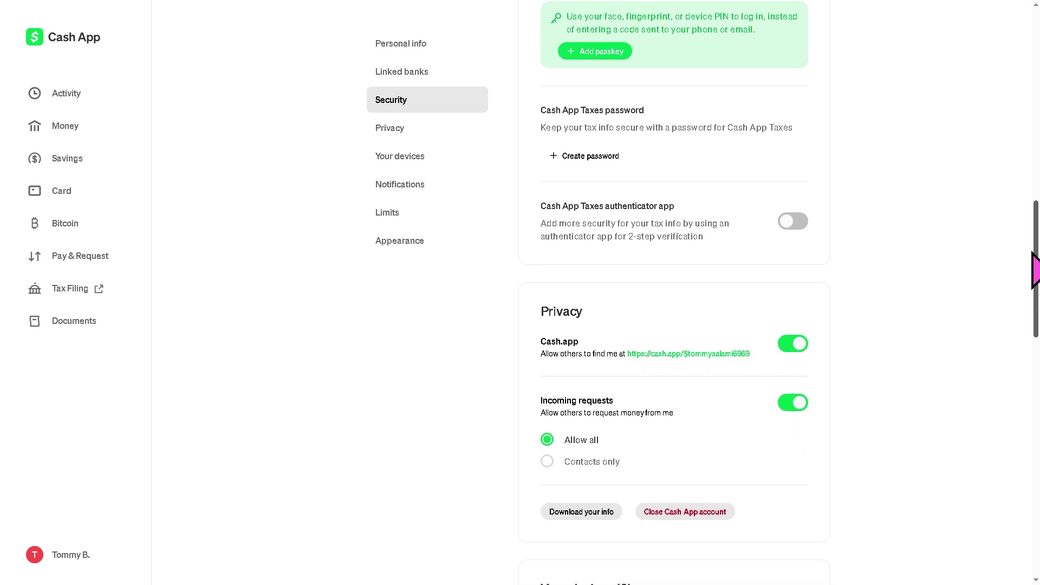
pyautogui.moveTo(1036, 269); pyautogui.dragTo(1037, 317)
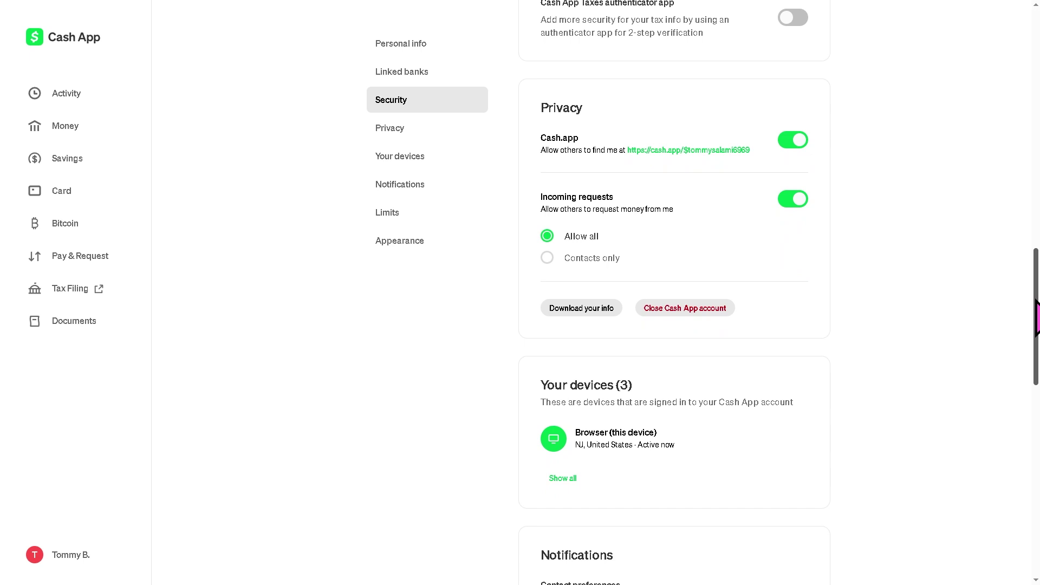
pyautogui.moveTo(1036, 316); pyautogui.dragTo(1038, 357)
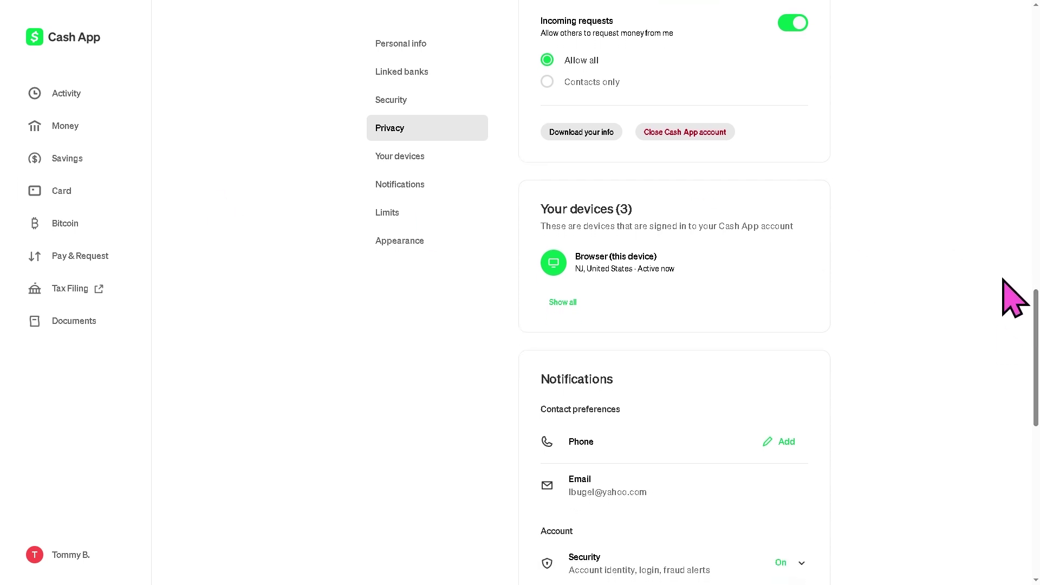
pyautogui.moveTo(1036, 318); pyautogui.dragTo(1037, 362)
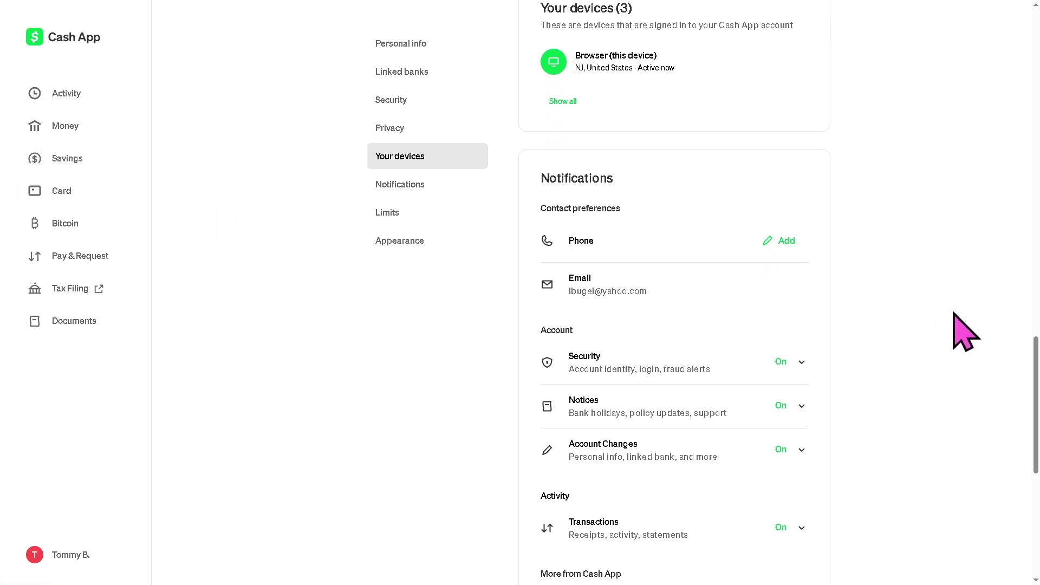
pyautogui.moveTo(1036, 372); pyautogui.dragTo(1037, 454)
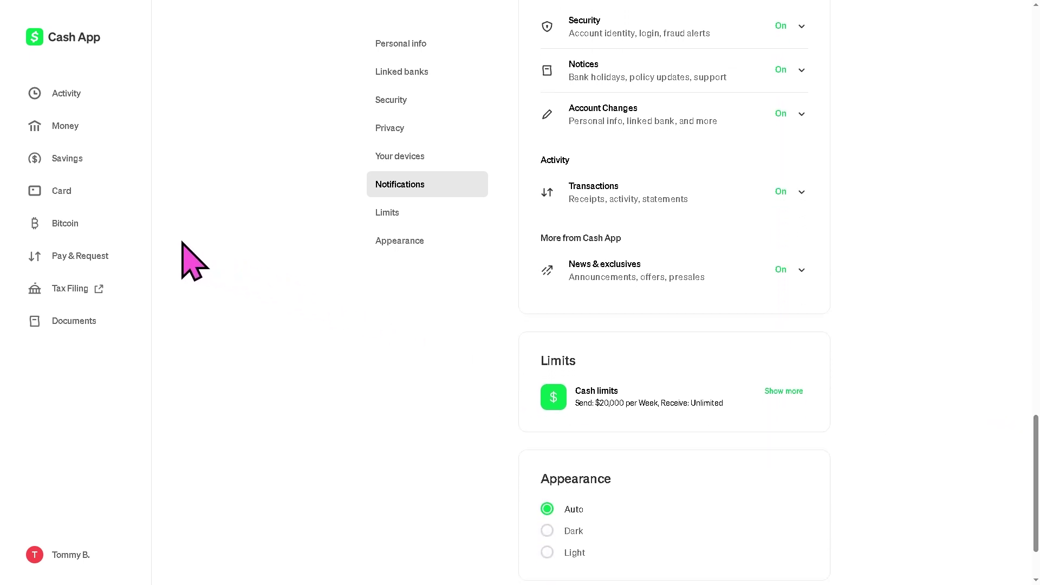
# Start a one-time $69 bitcoin buy and continue to the phone number prompt
pyautogui.click(65, 224)
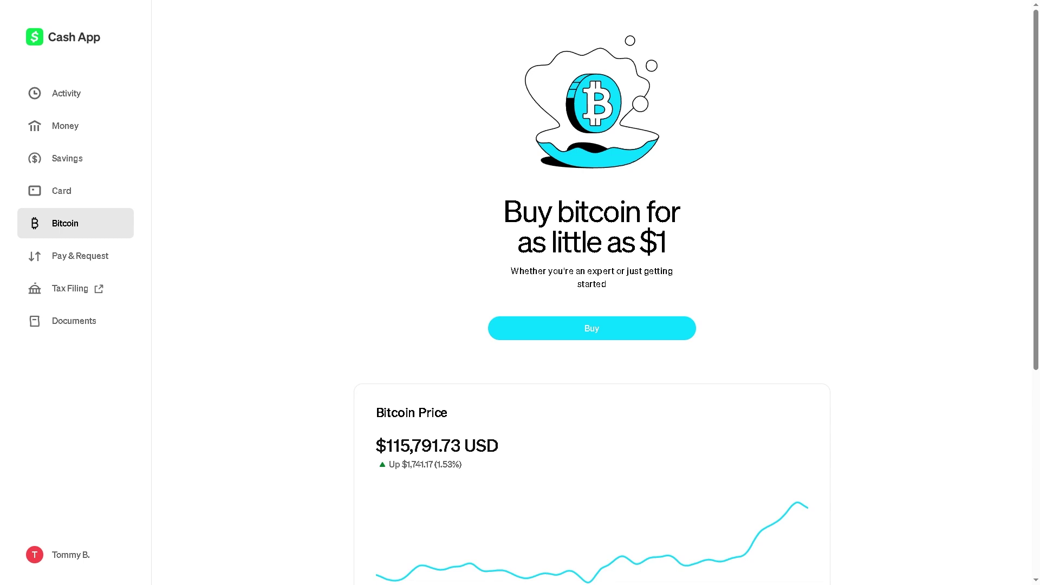
pyautogui.click(536, 332)
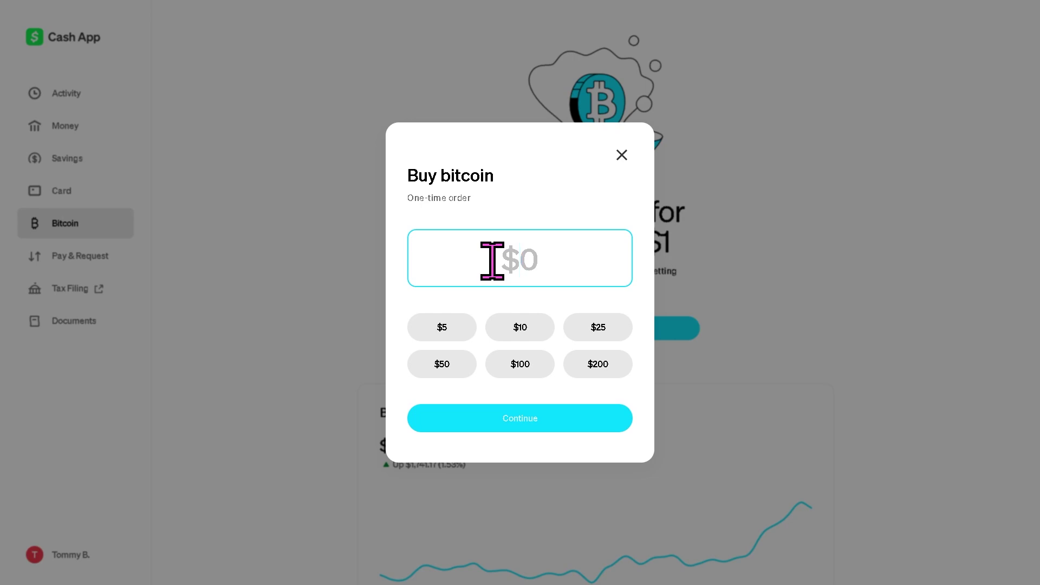
pyautogui.write('69')
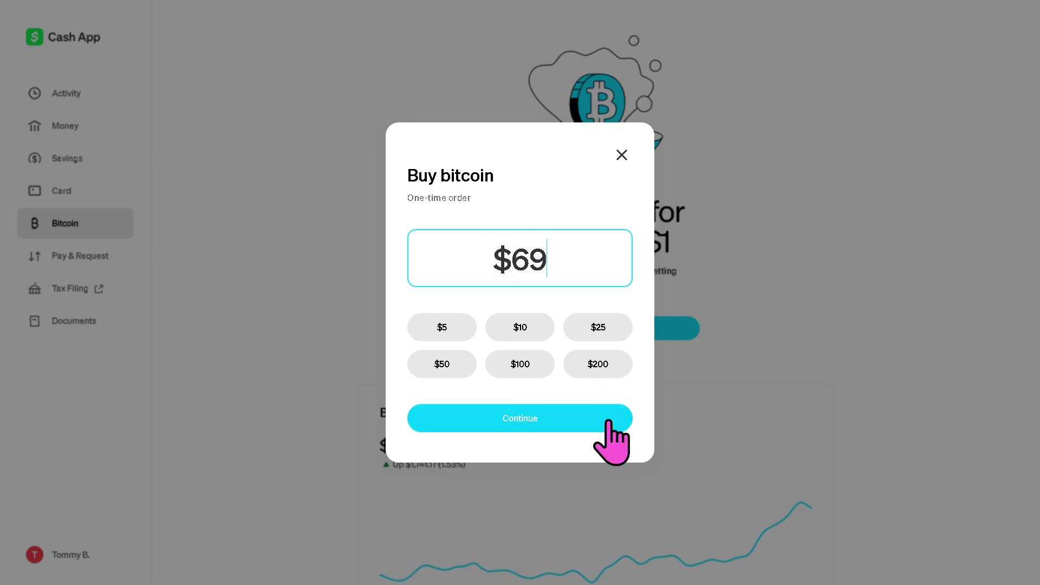
pyautogui.click(543, 420)
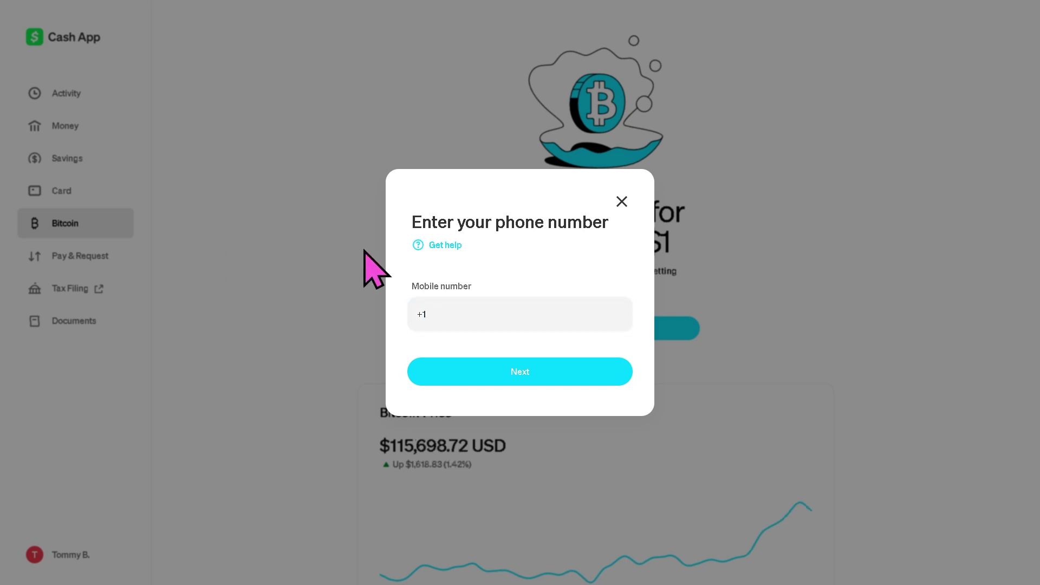
# Try Get help and Contact support, then dismiss the phone number dialog without buying
pyautogui.click(448, 246)
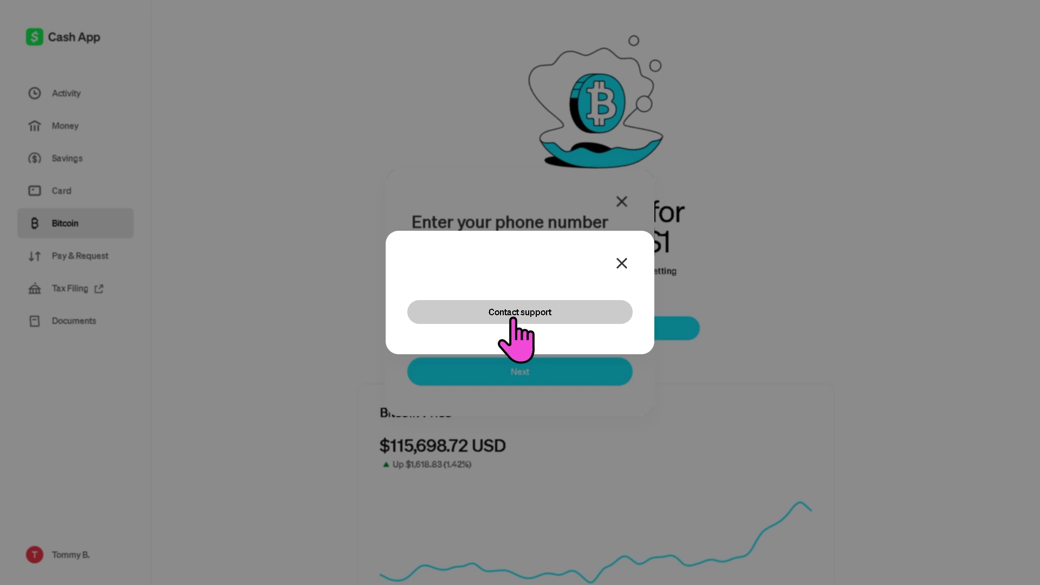
pyautogui.click(513, 319)
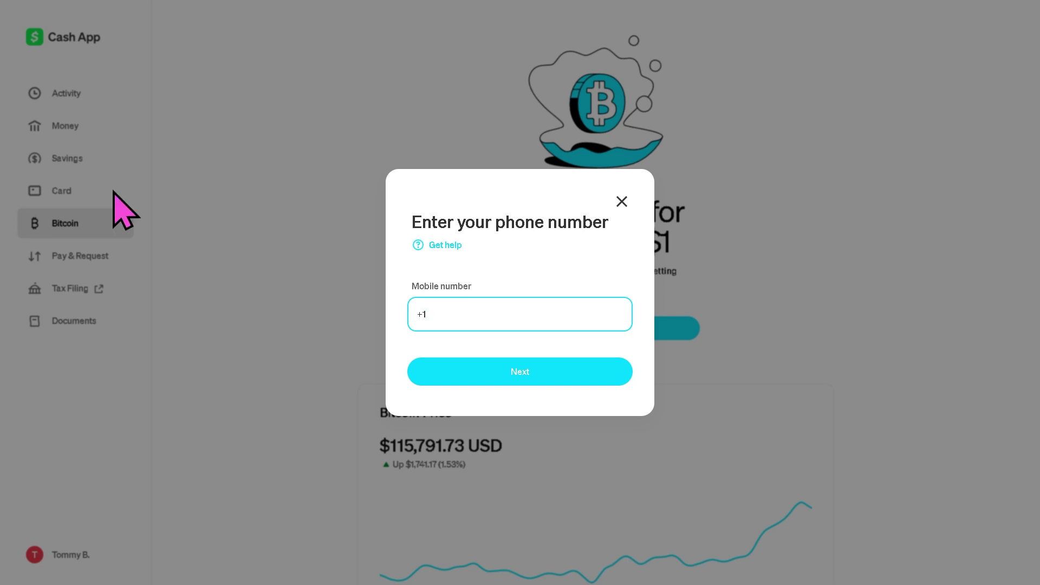
pyautogui.click(621, 202)
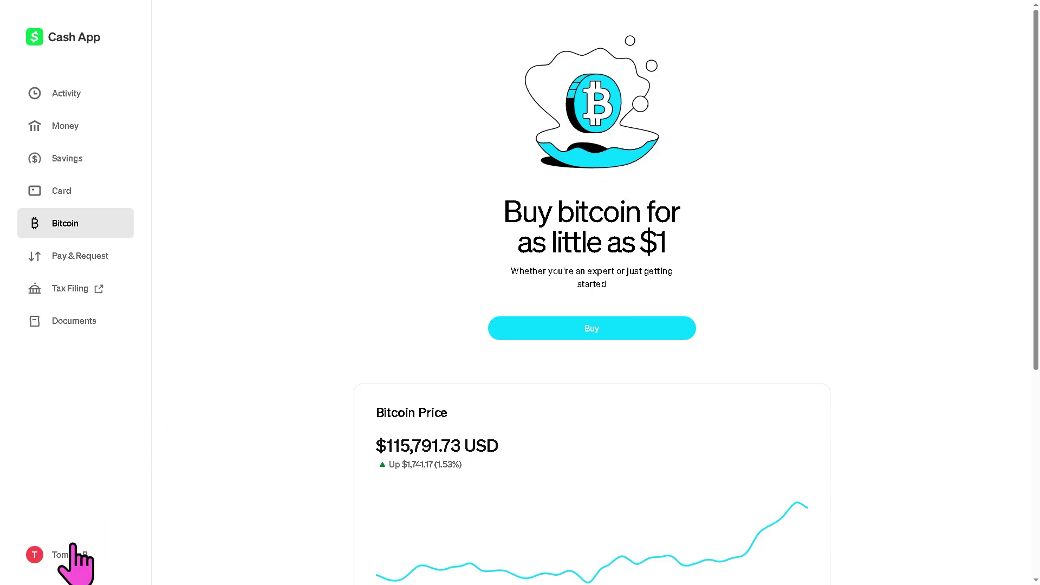
# Reach the Support centre from the profile menu and choose the Bitcoin help category
pyautogui.click(69, 551)
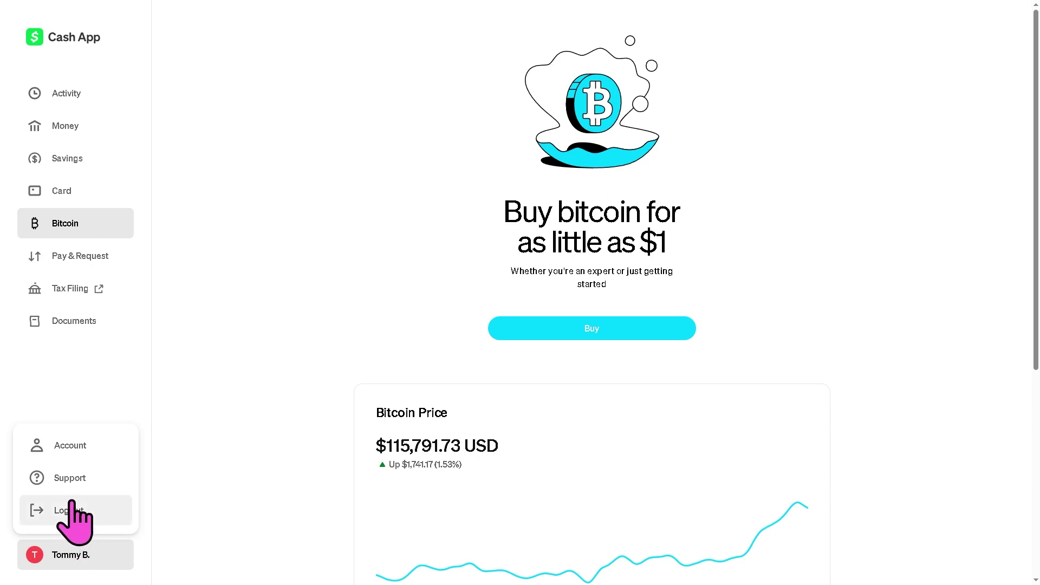
pyautogui.click(68, 478)
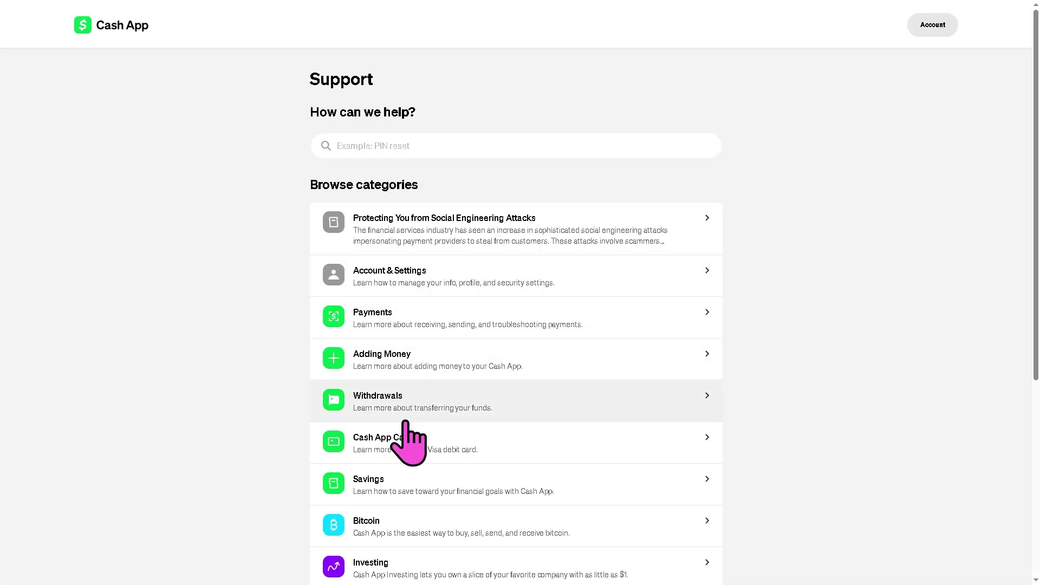
pyautogui.click(394, 523)
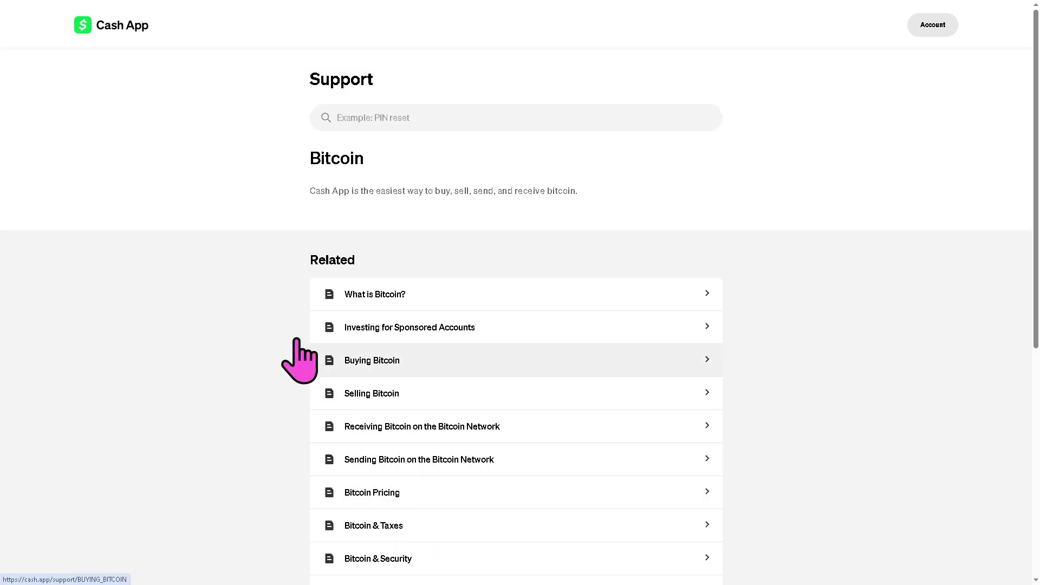